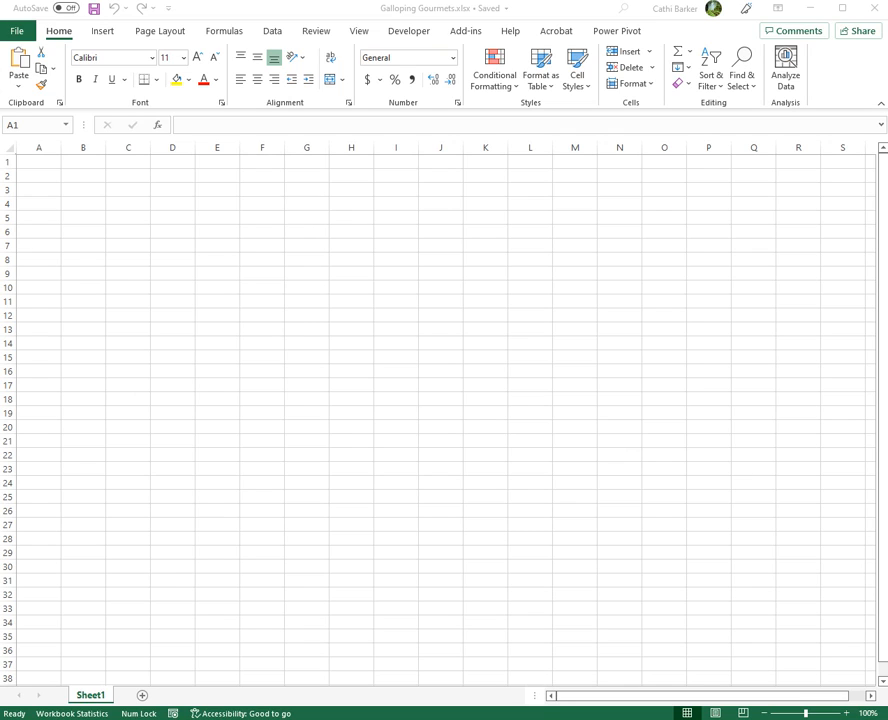
# - Import the Categories.xlsx workbook, compare its Categories and Categories1 previews, and load the Categories sheet into the workbook
pyautogui.click(275, 38)
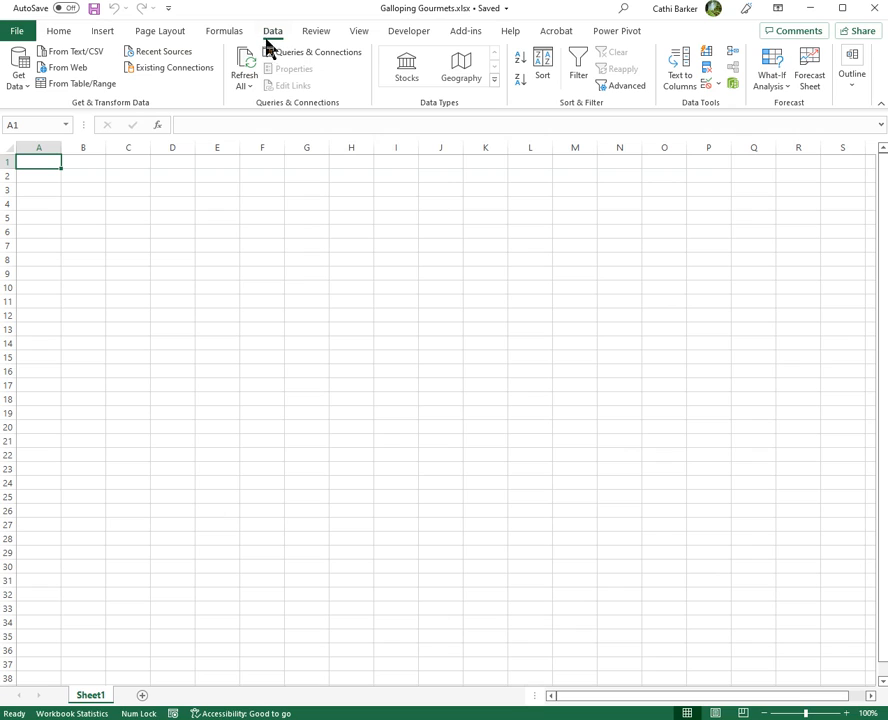
pyautogui.click(20, 88)
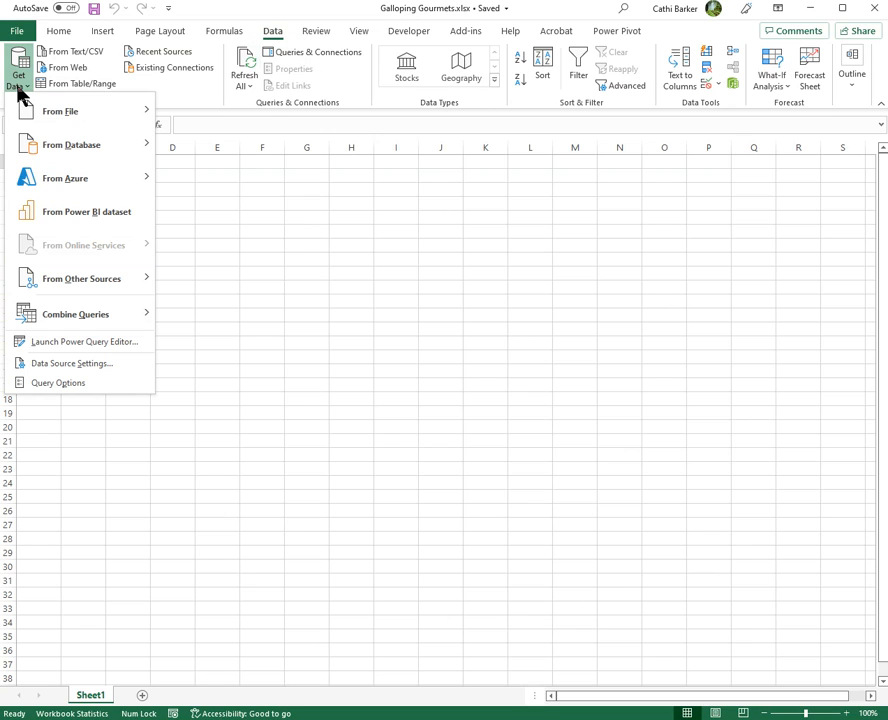
pyautogui.moveTo(45, 122)
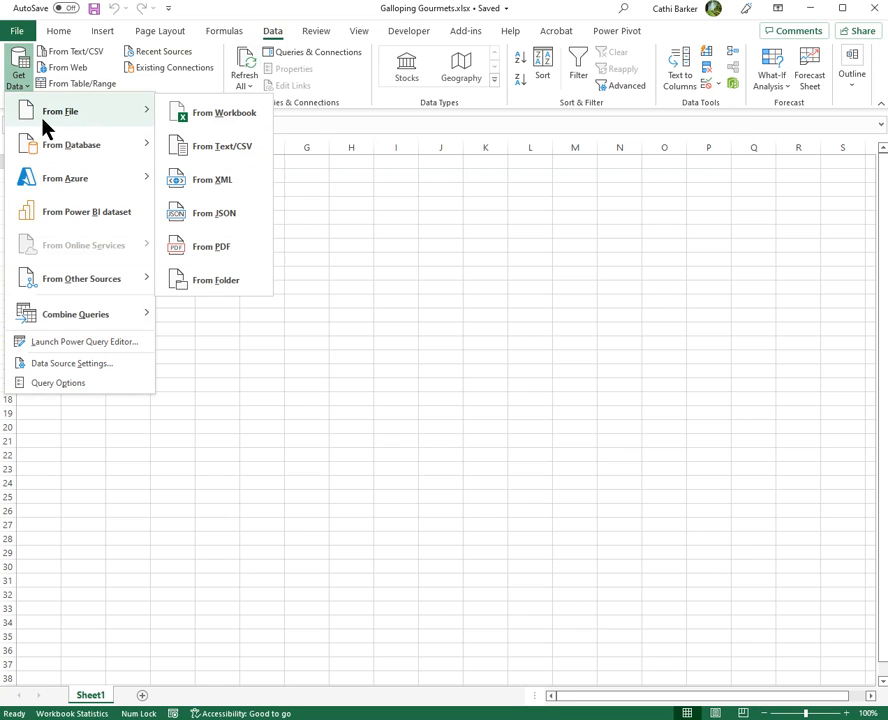
pyautogui.click(228, 118)
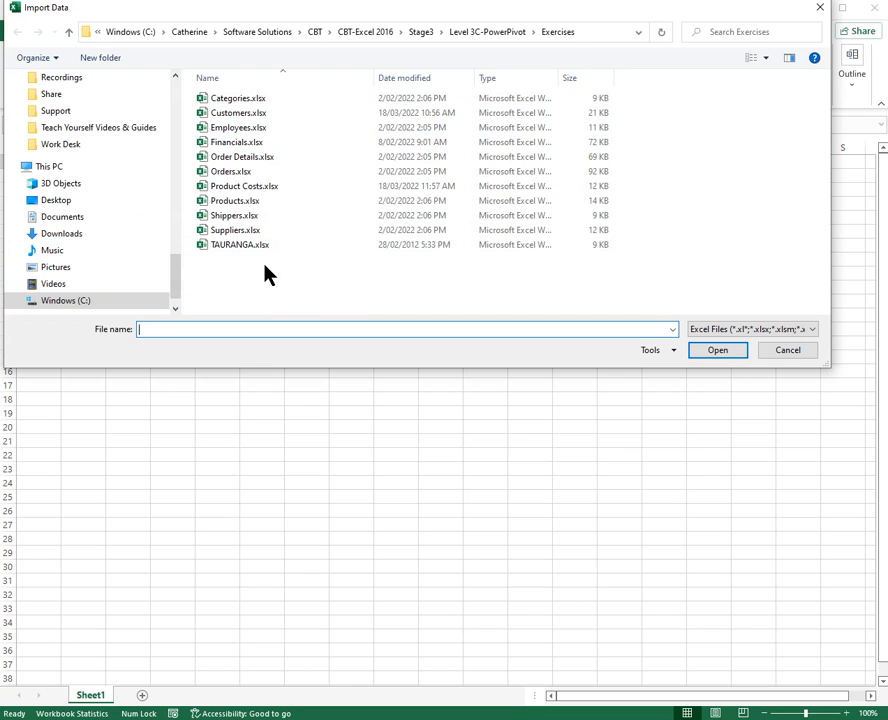
pyautogui.click(231, 100)
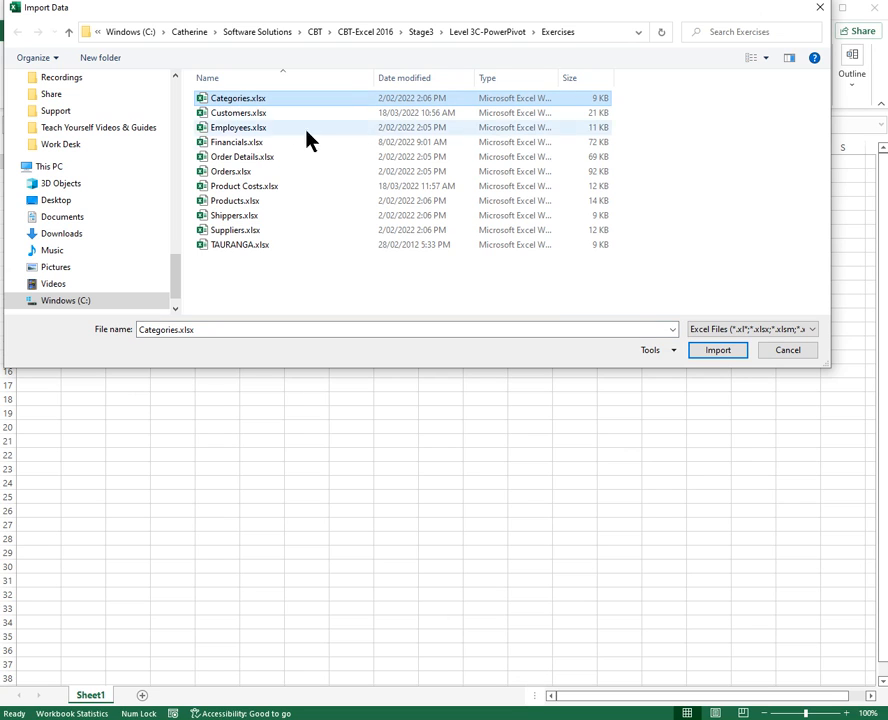
pyautogui.click(714, 355)
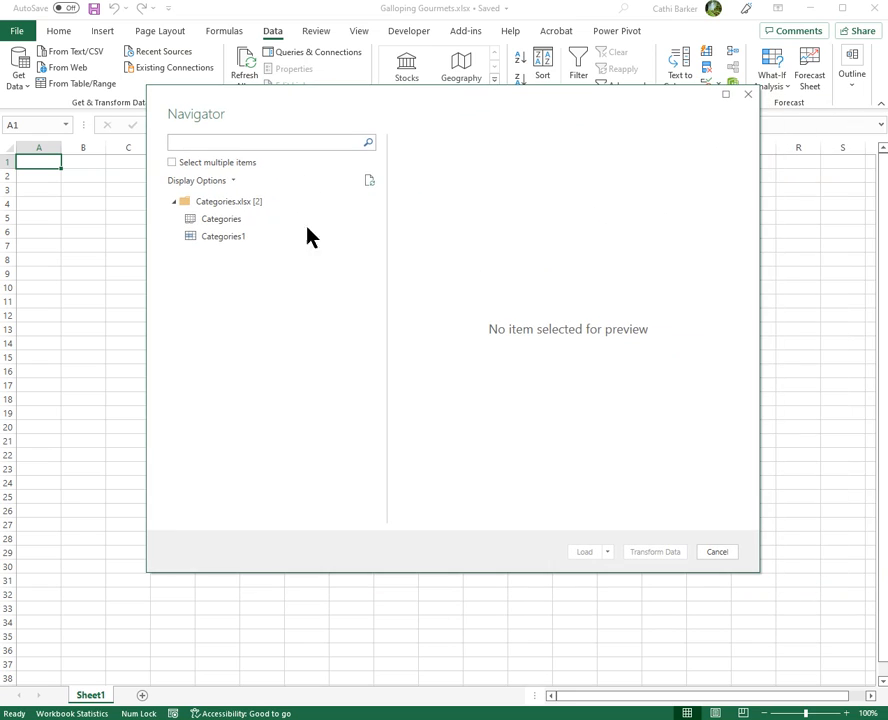
pyautogui.click(224, 224)
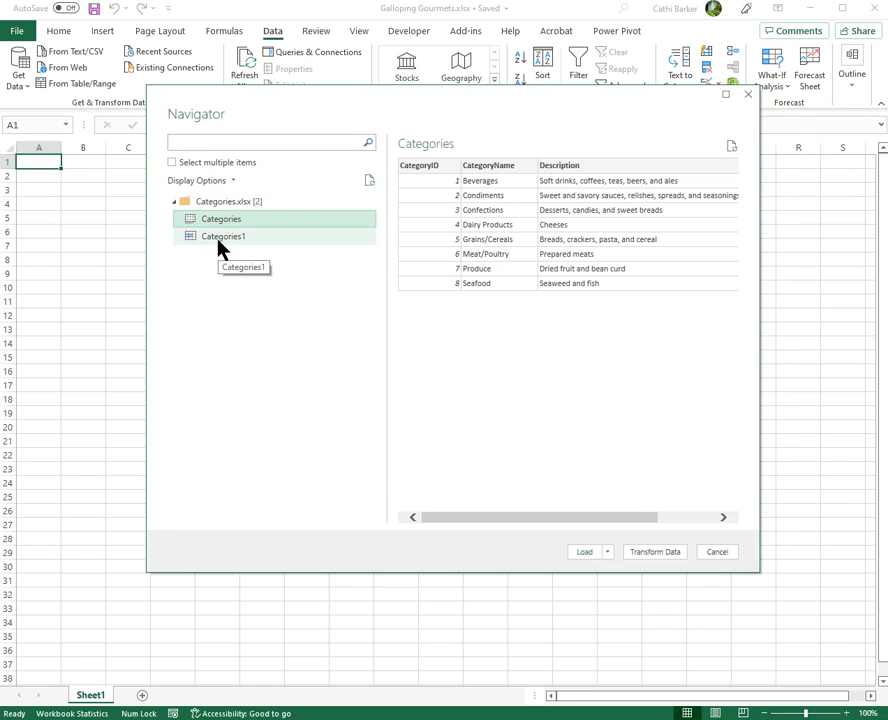
pyautogui.click(219, 238)
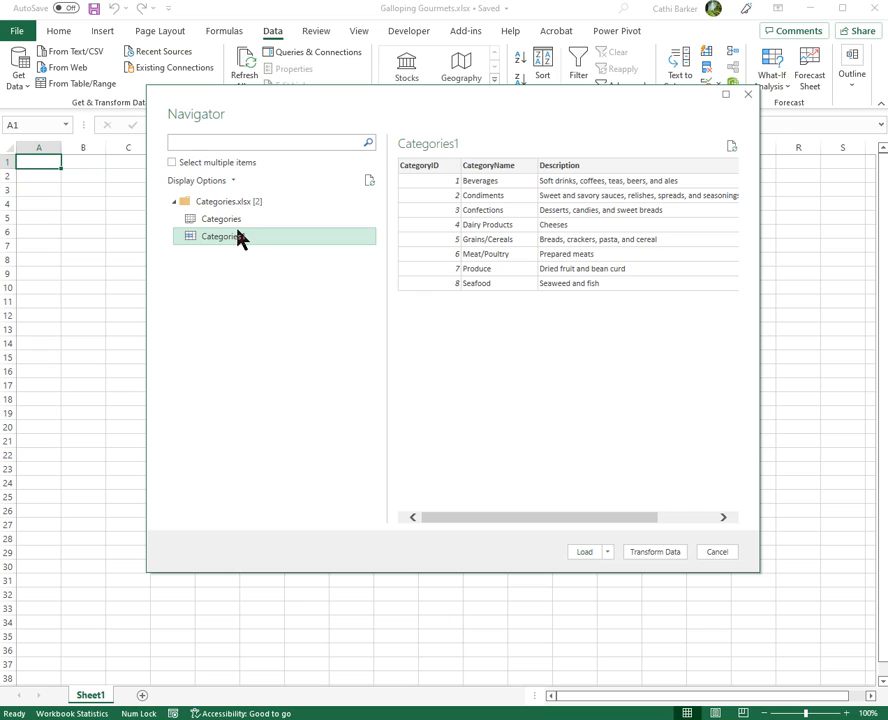
pyautogui.click(228, 220)
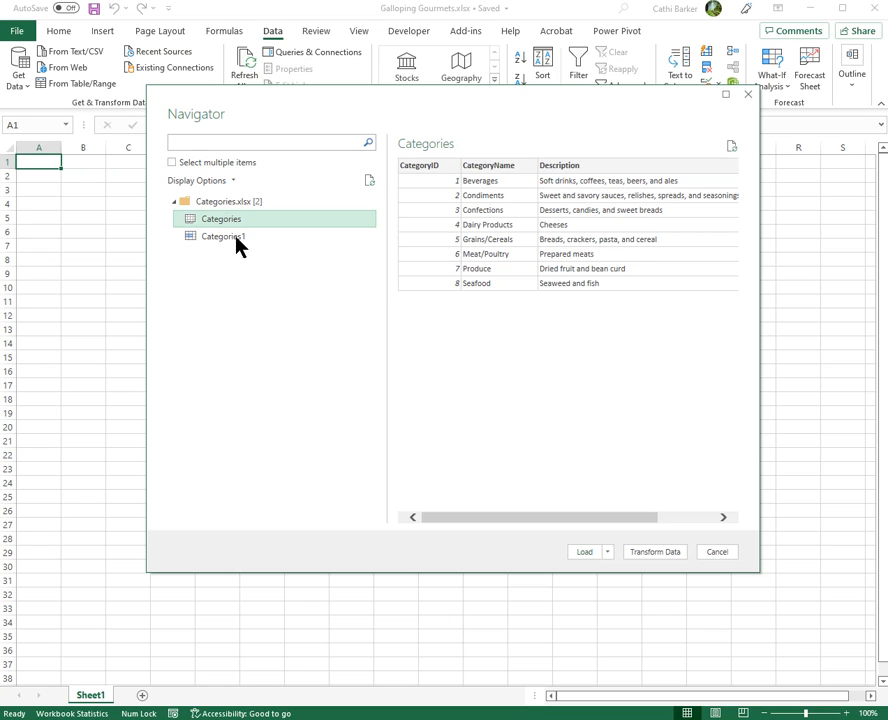
pyautogui.click(591, 549)
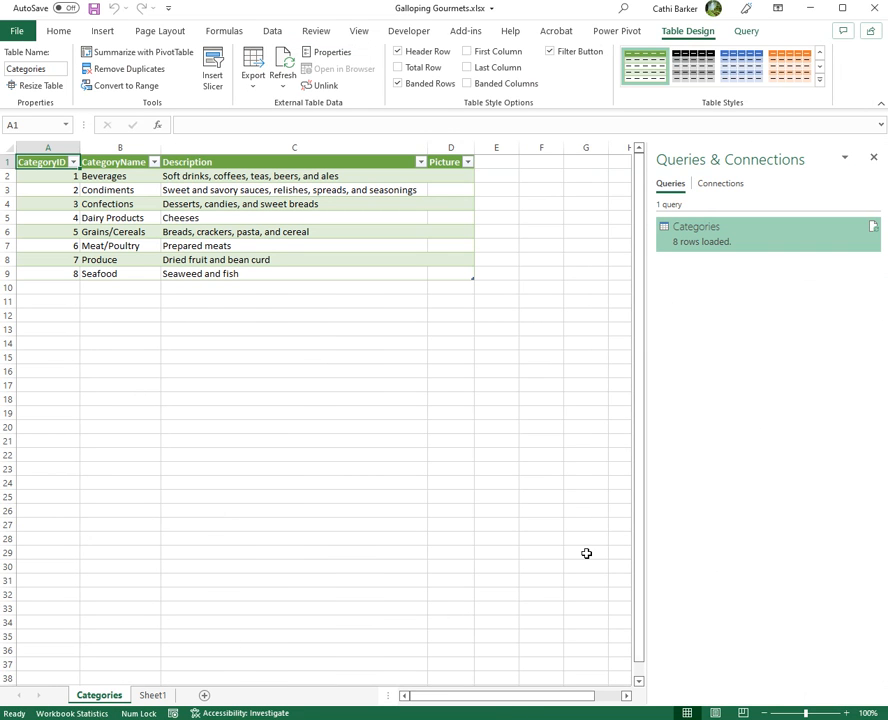
# - Import the Customers.xlsx workbook, compare the previews of its Customers table and Sheet1, and load the Customers table
pyautogui.moveTo(709, 248)
pyautogui.click(273, 31)
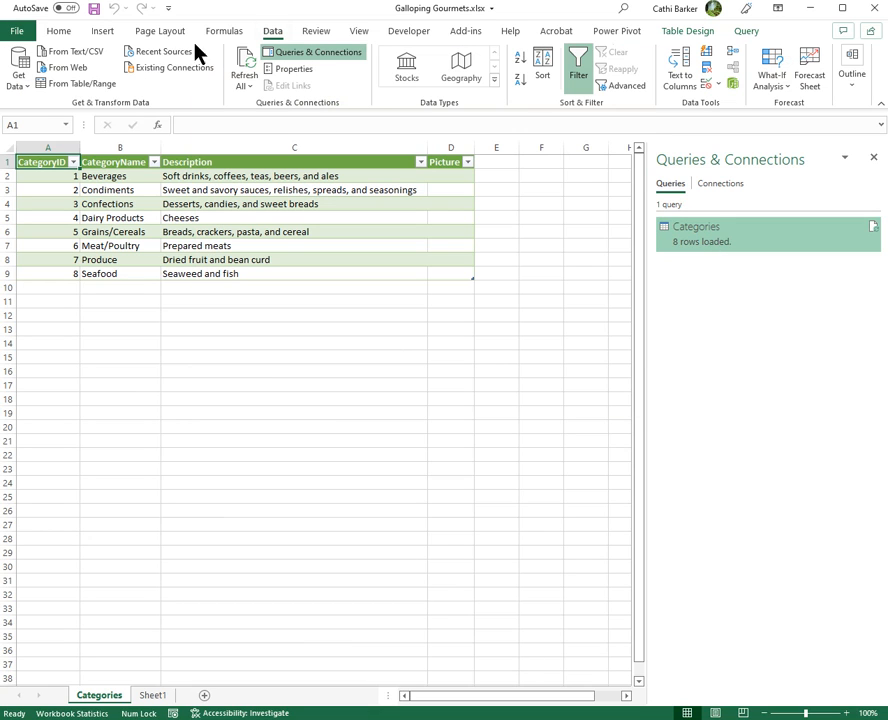
pyautogui.click(23, 87)
pyautogui.moveTo(74, 119)
pyautogui.click(212, 122)
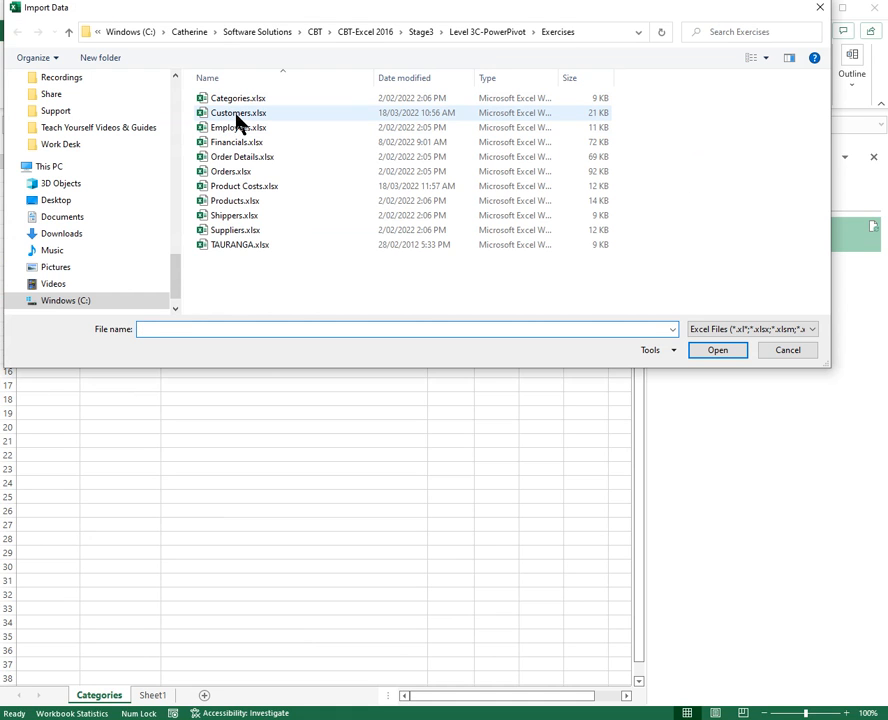
pyautogui.click(240, 113)
pyautogui.click(718, 352)
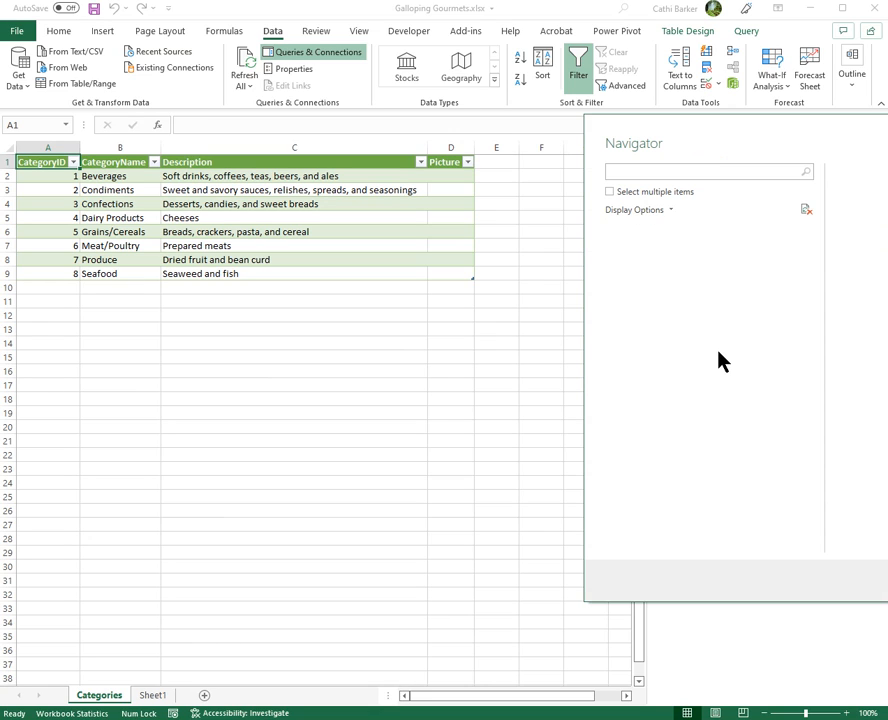
pyautogui.moveTo(739, 149); pyautogui.dragTo(231, 130)
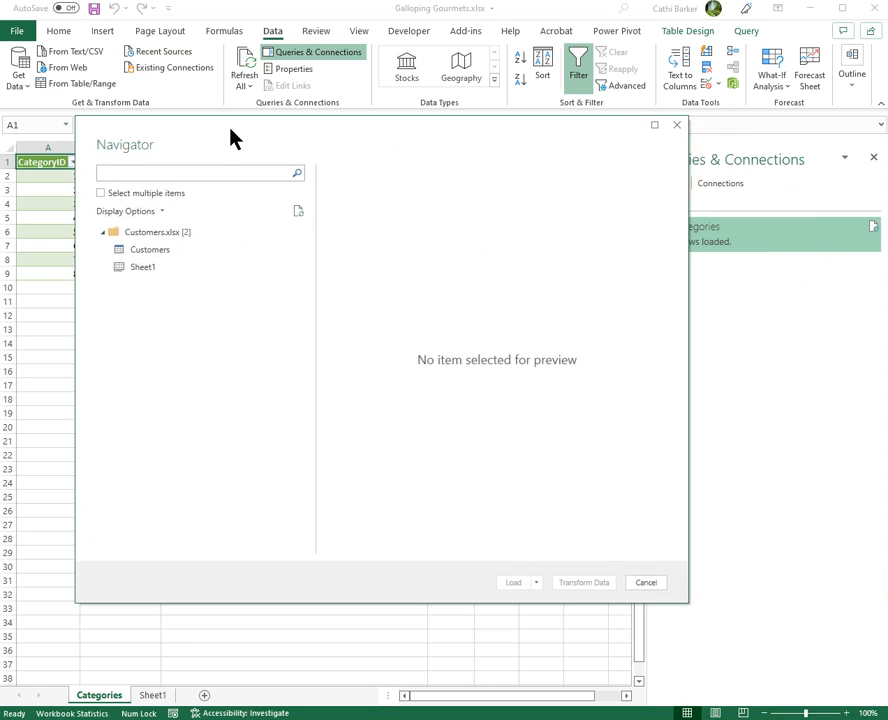
pyautogui.click(145, 255)
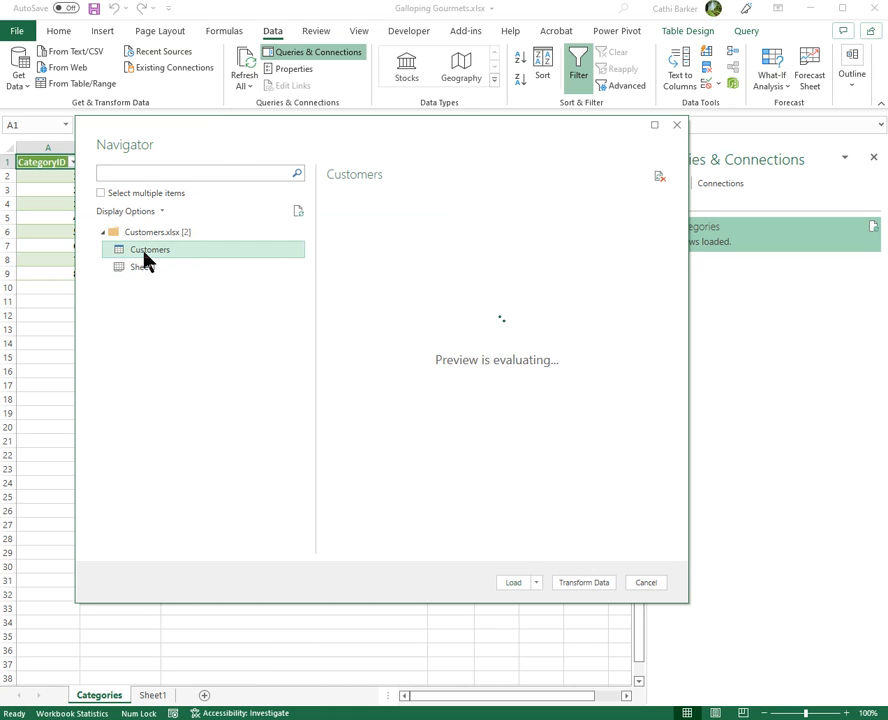
pyautogui.click(143, 270)
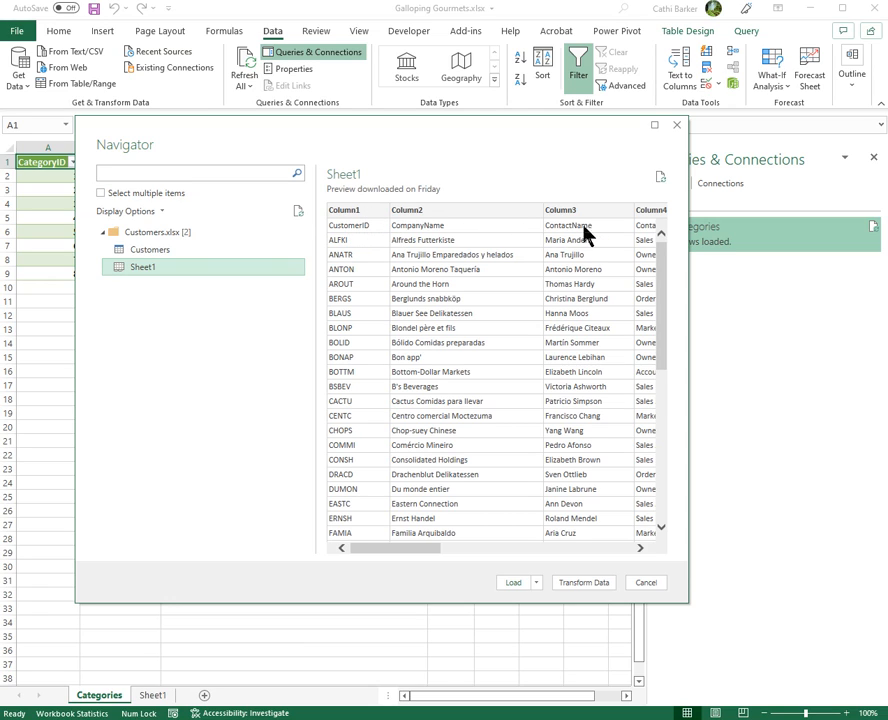
pyautogui.click(165, 251)
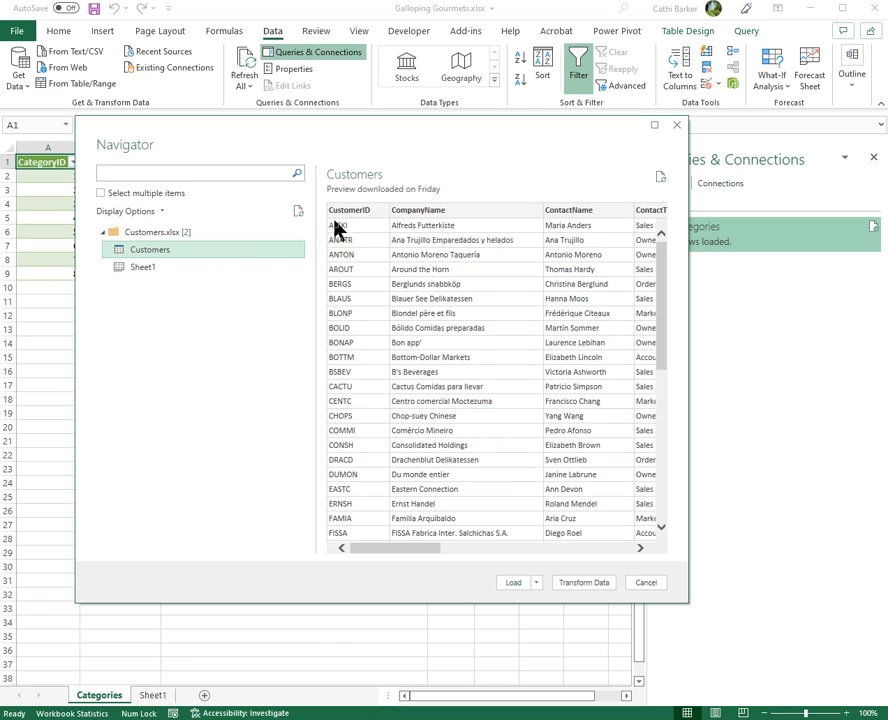
pyautogui.click(514, 583)
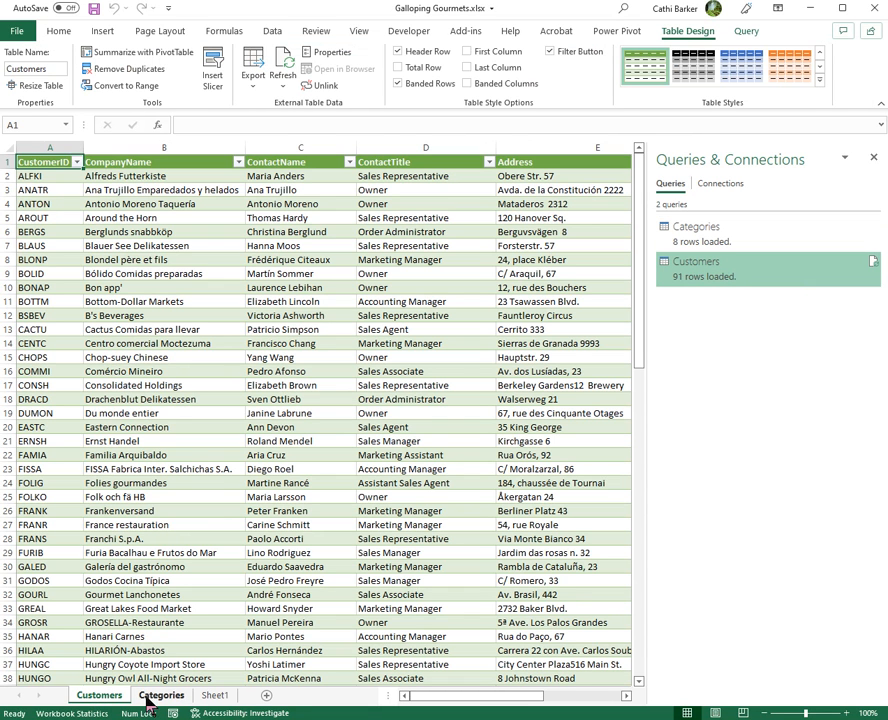
# - Import the Employees.xlsx workbook, compare its Employees and Employees1 previews, and load the Employees sheet
pyautogui.click(274, 31)
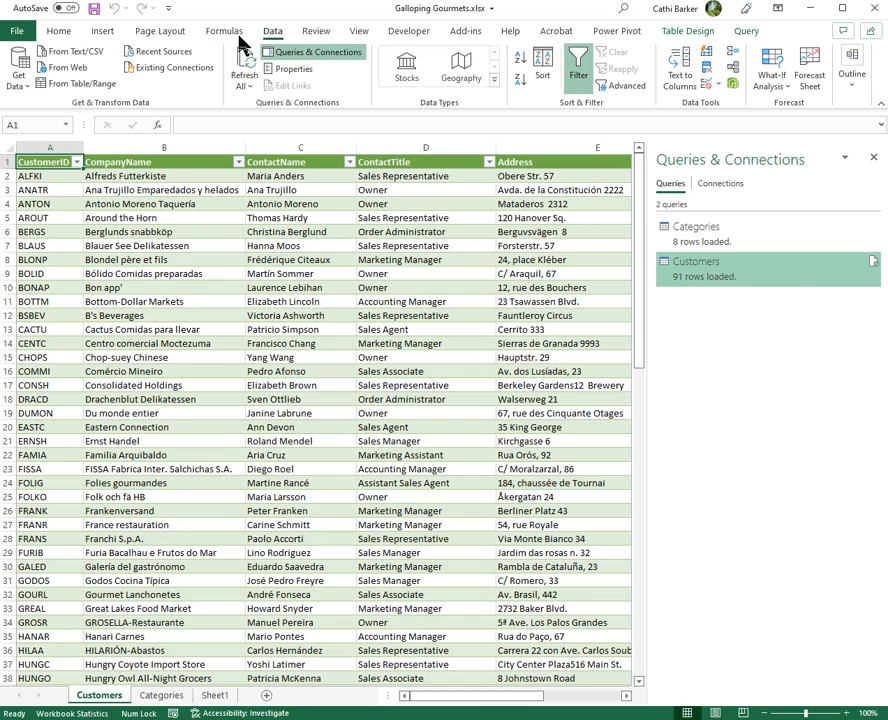
pyautogui.click(20, 70)
pyautogui.moveTo(60, 112)
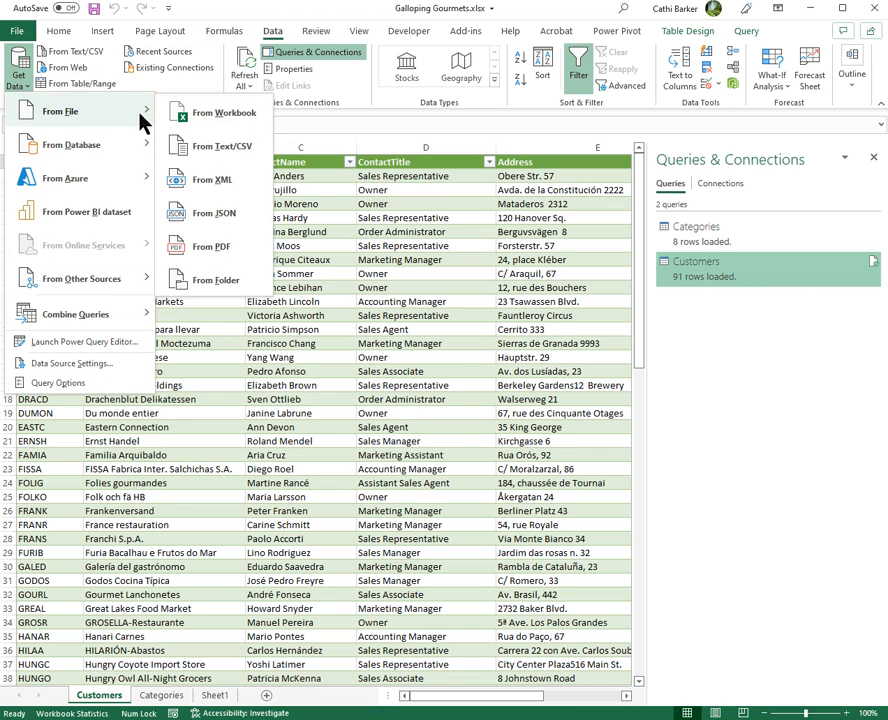
pyautogui.click(204, 115)
pyautogui.click(238, 128)
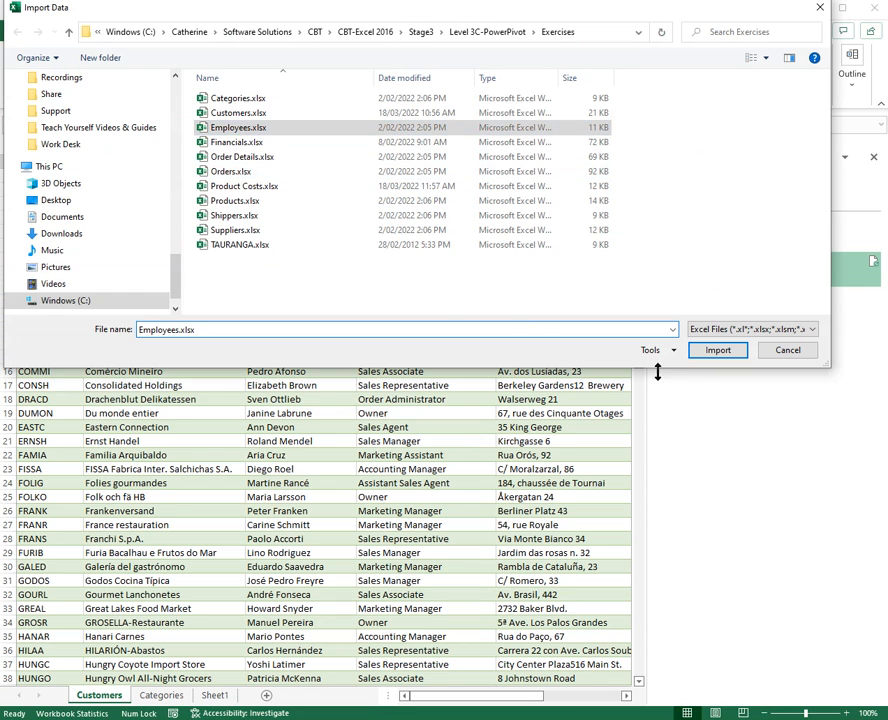
pyautogui.click(720, 351)
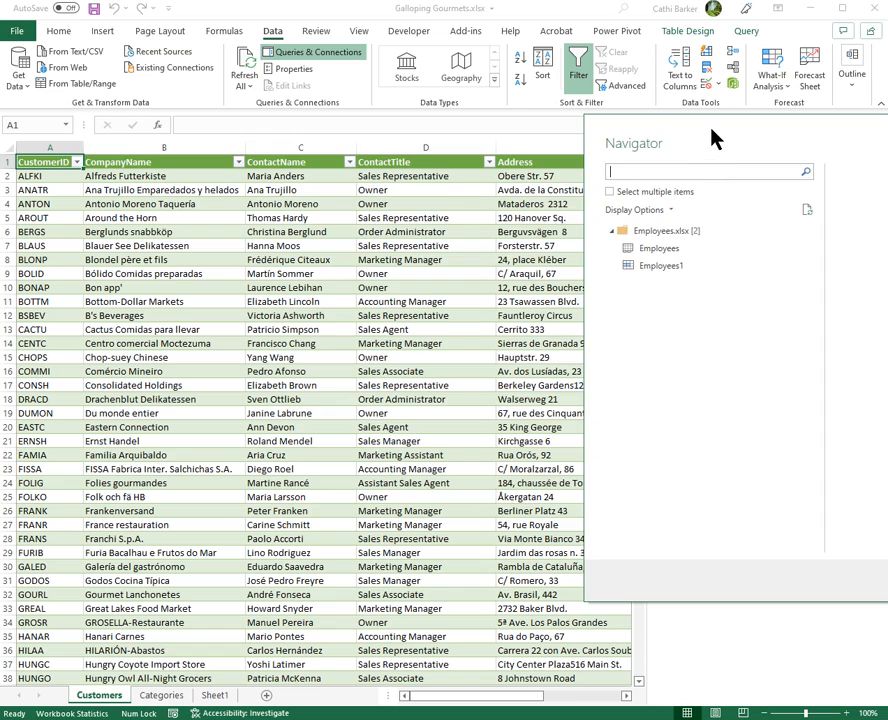
pyautogui.moveTo(714, 138); pyautogui.dragTo(356, 139)
pyautogui.click(293, 250)
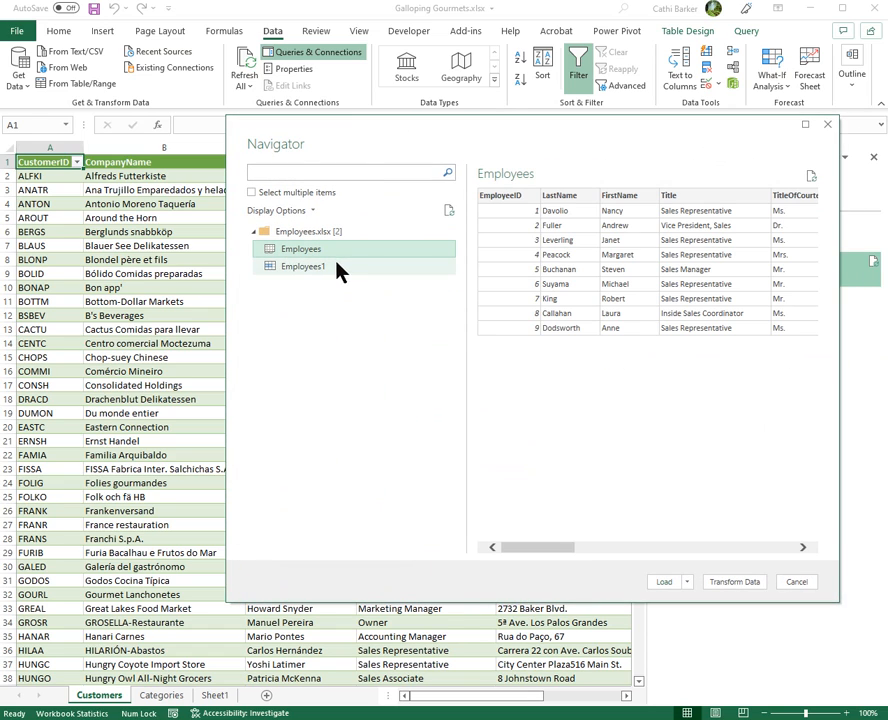
pyautogui.moveTo(340, 270); pyautogui.dragTo(546, 248)
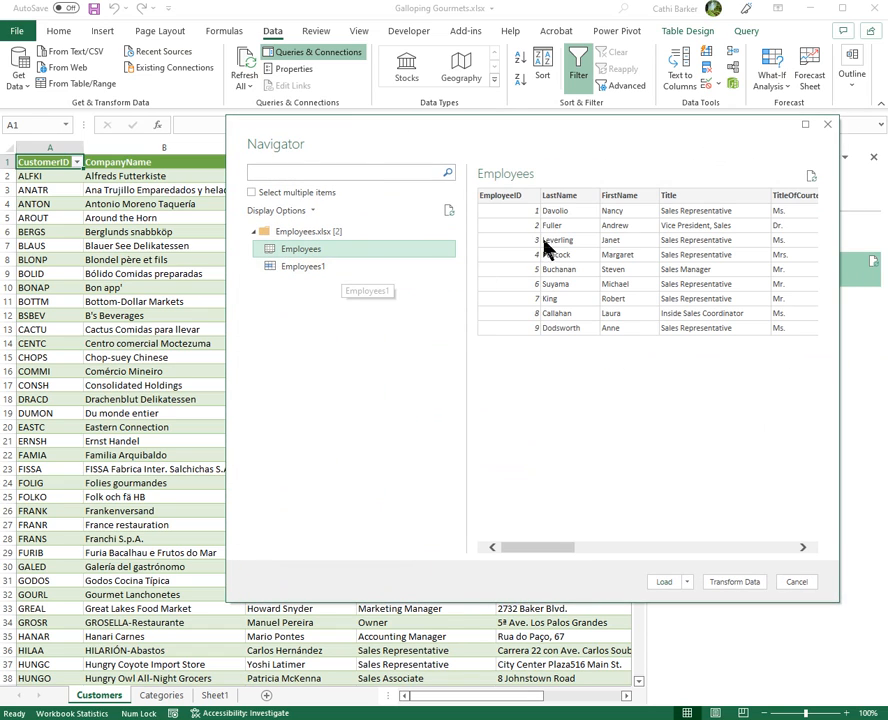
pyautogui.click(303, 267)
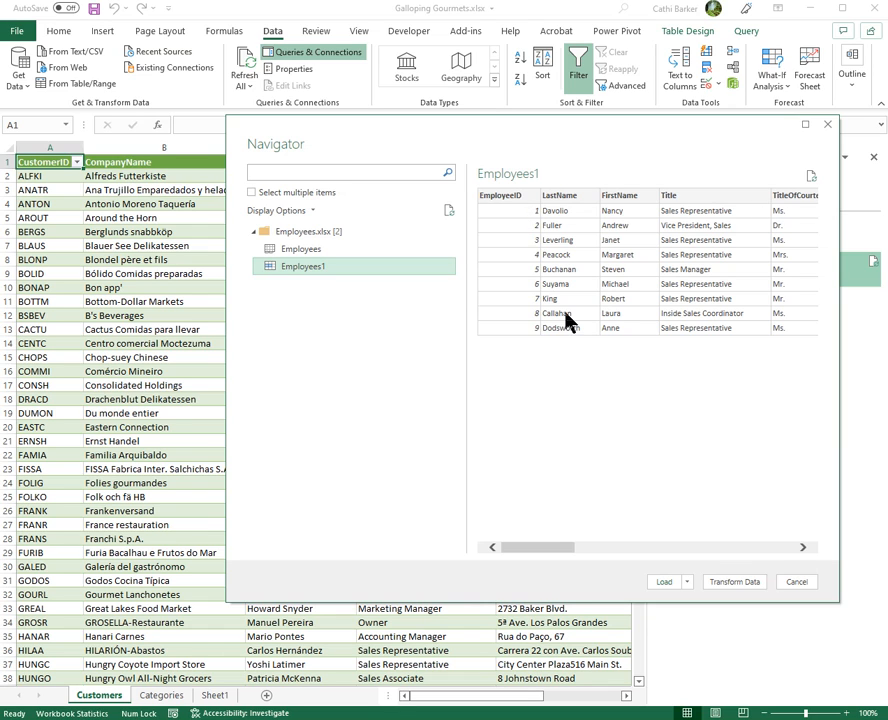
pyautogui.click(295, 249)
pyautogui.click(663, 582)
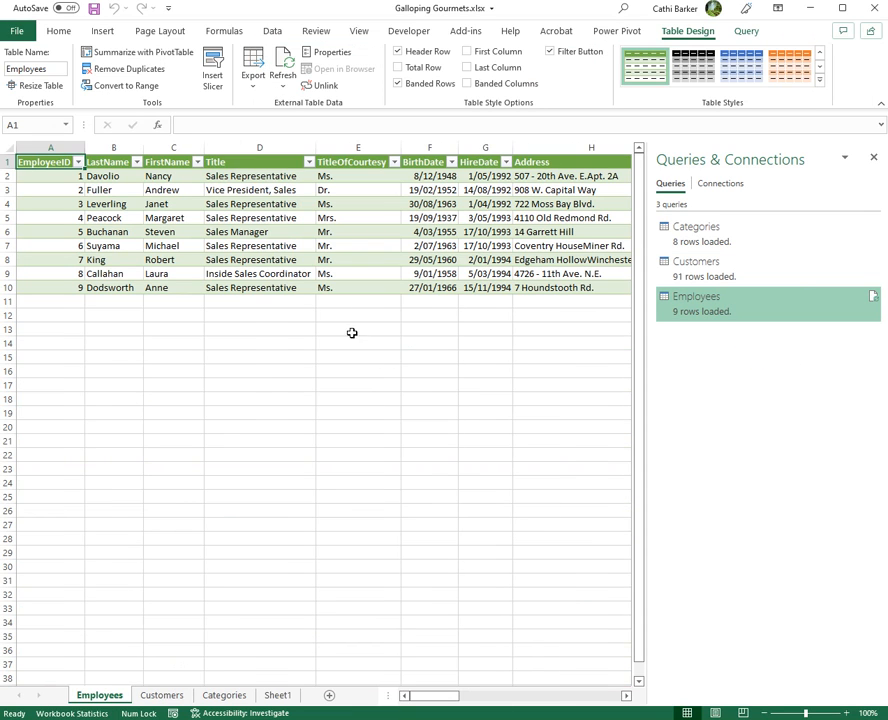
# - Import data from the Order Details.xlsx workbook in the Exercises folder
pyautogui.click(274, 32)
pyautogui.click(18, 70)
pyautogui.moveTo(130, 125)
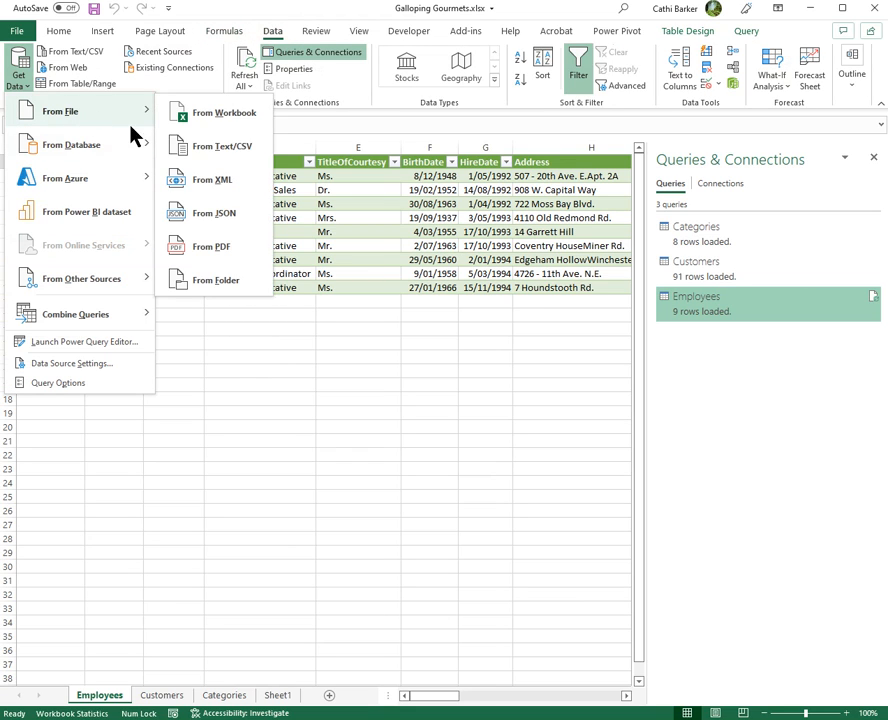
pyautogui.click(227, 120)
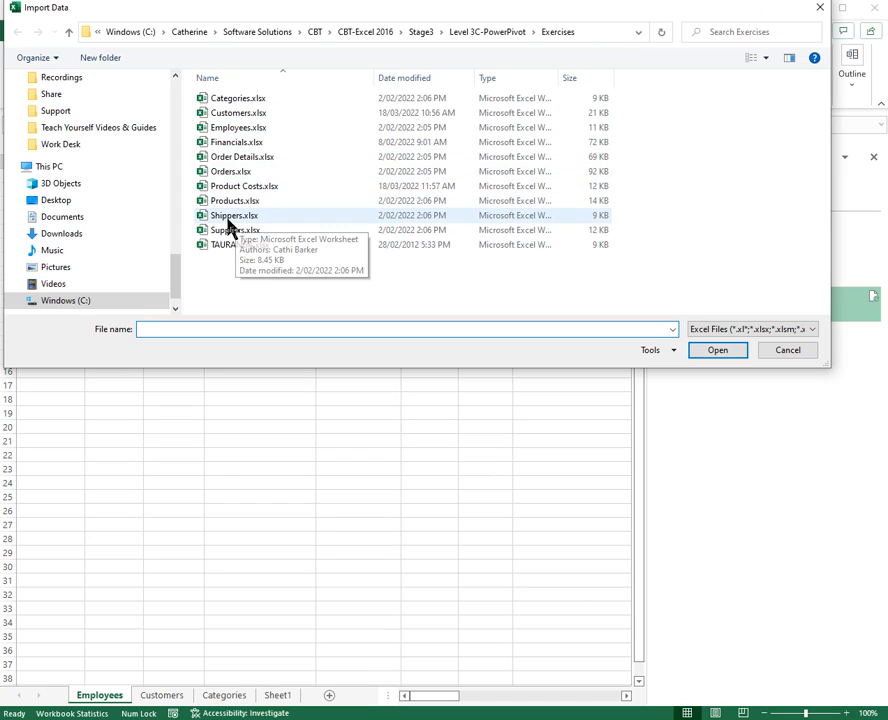
pyautogui.click(238, 160)
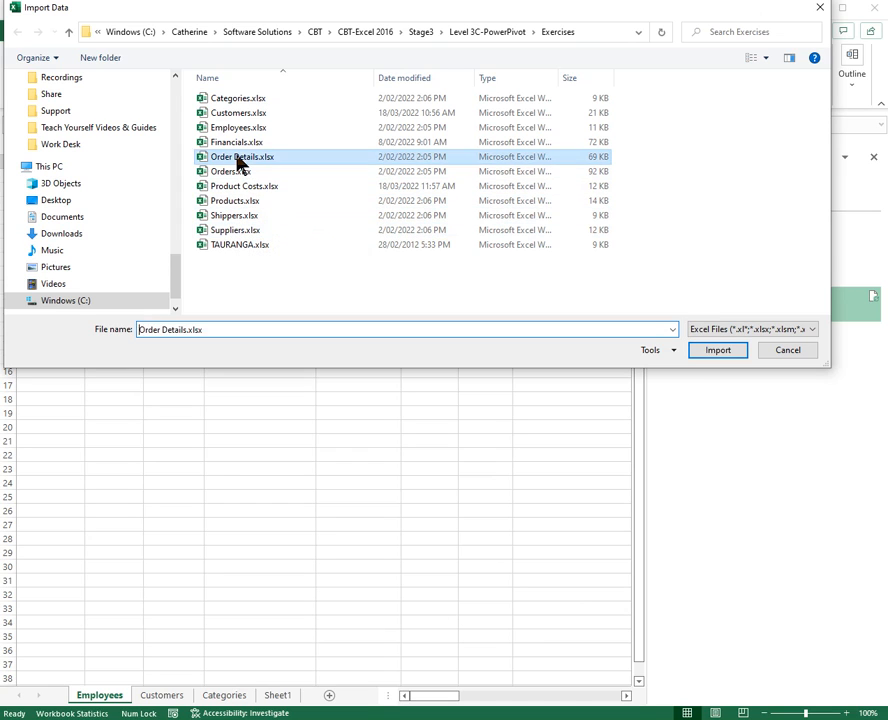
pyautogui.click(720, 352)
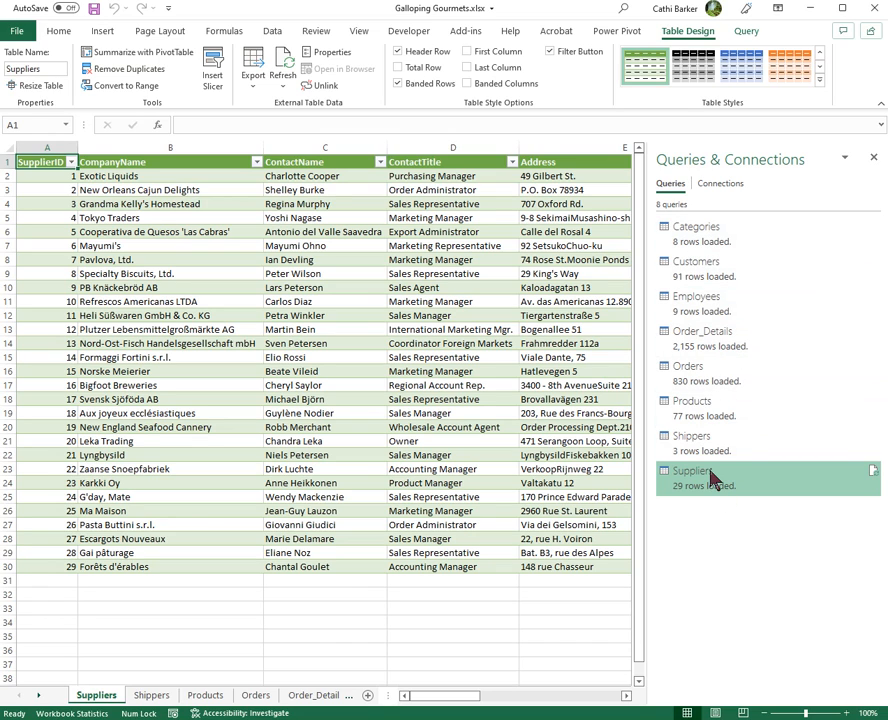
# - Widen the sheet tab area to reveal more worksheets, and look through the Shippers and Suppliers sheets
pyautogui.moveTo(388, 696); pyautogui.dragTo(588, 695)
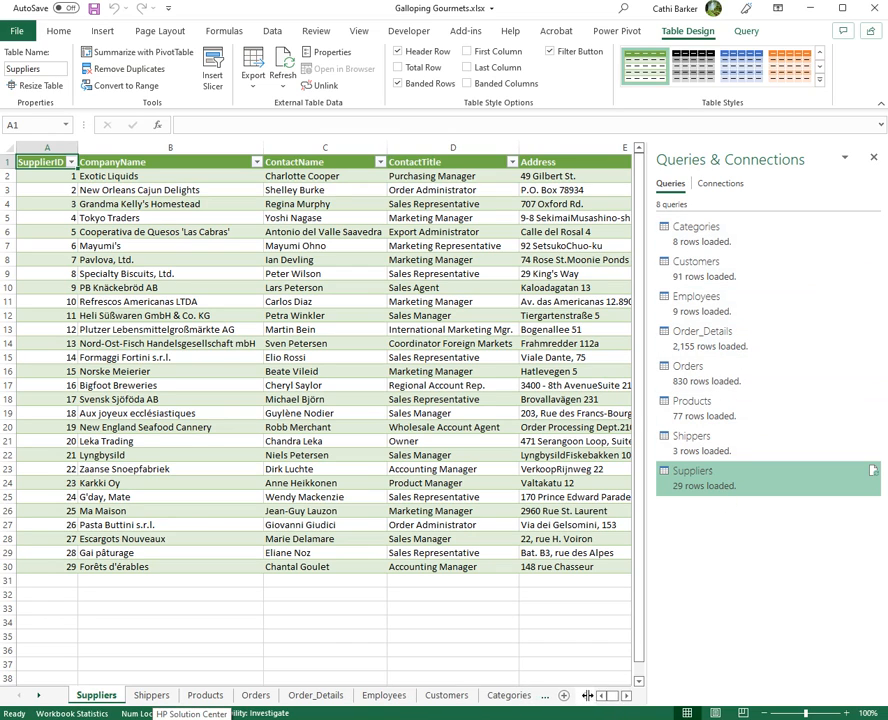
pyautogui.click(151, 699)
pyautogui.click(97, 696)
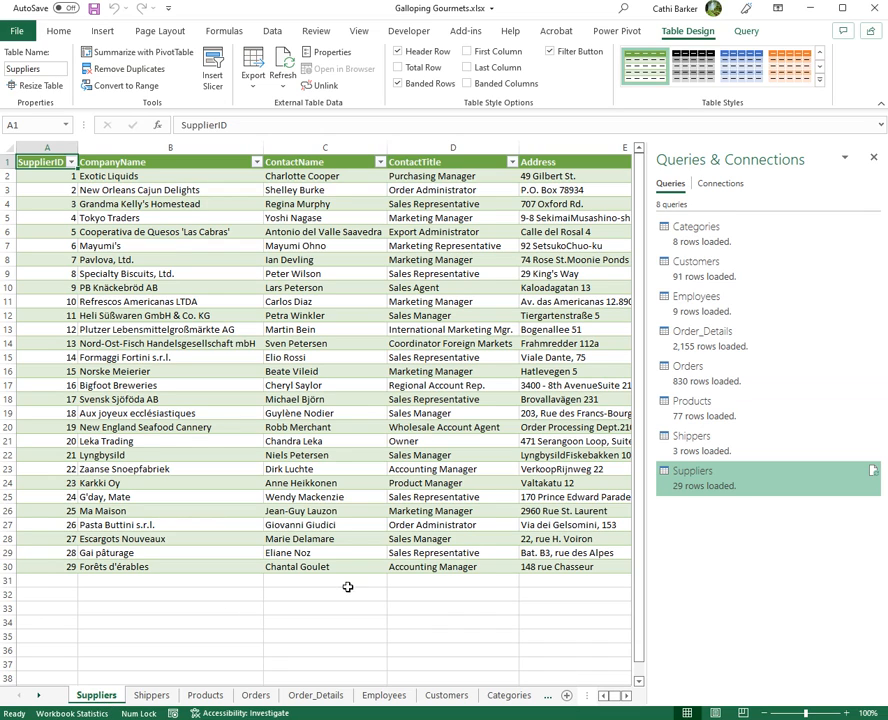
pyautogui.moveTo(688, 352)
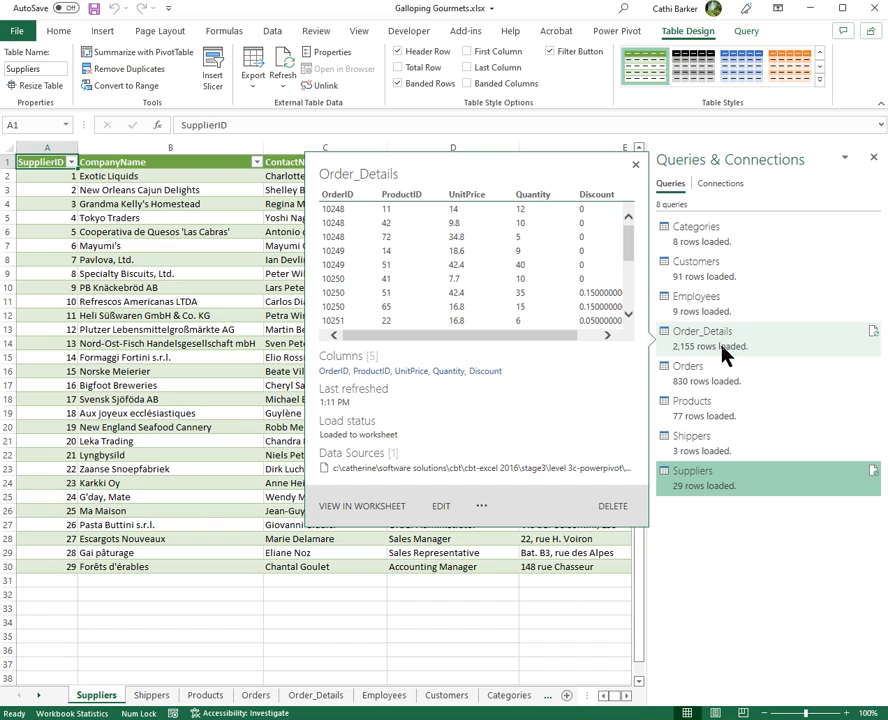
pyautogui.moveTo(703, 458)
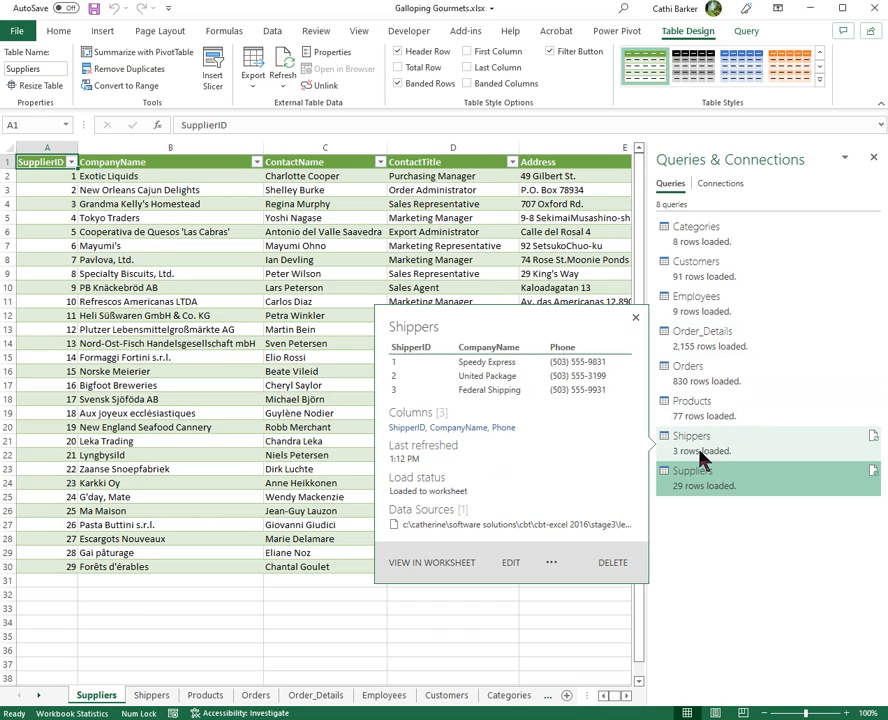
# - Add the Suppliers and Shippers worksheet tables to the Power Pivot data model, returning to the workbook after each one
pyautogui.click(118, 430)
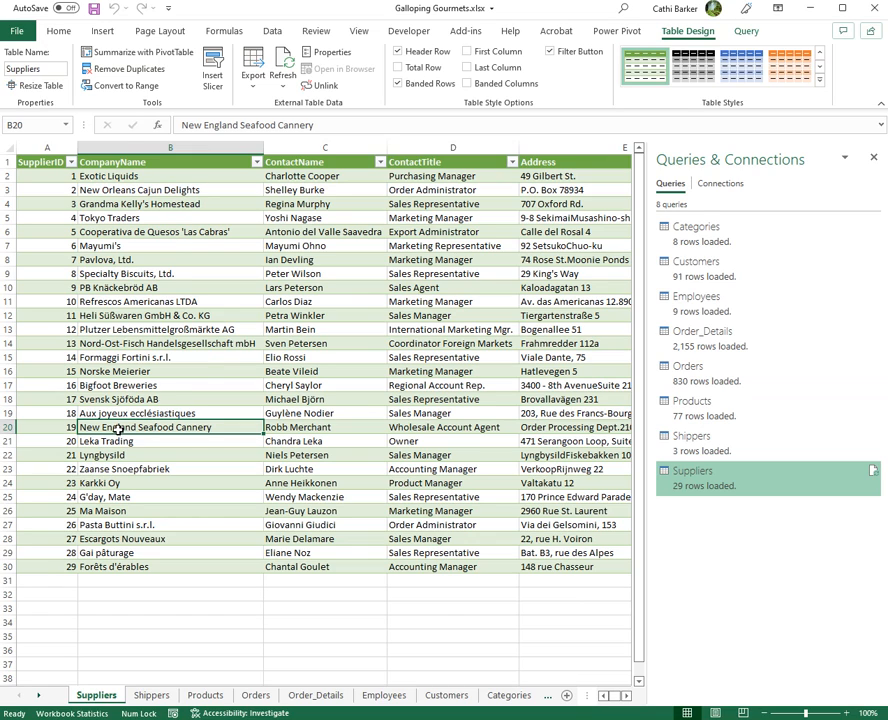
pyautogui.click(605, 32)
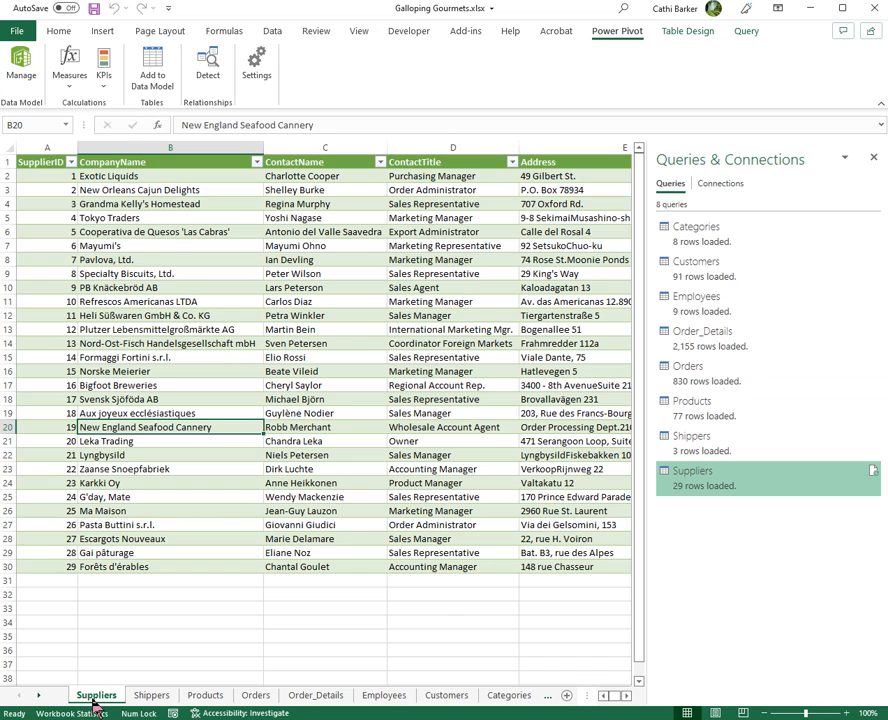
pyautogui.click(149, 85)
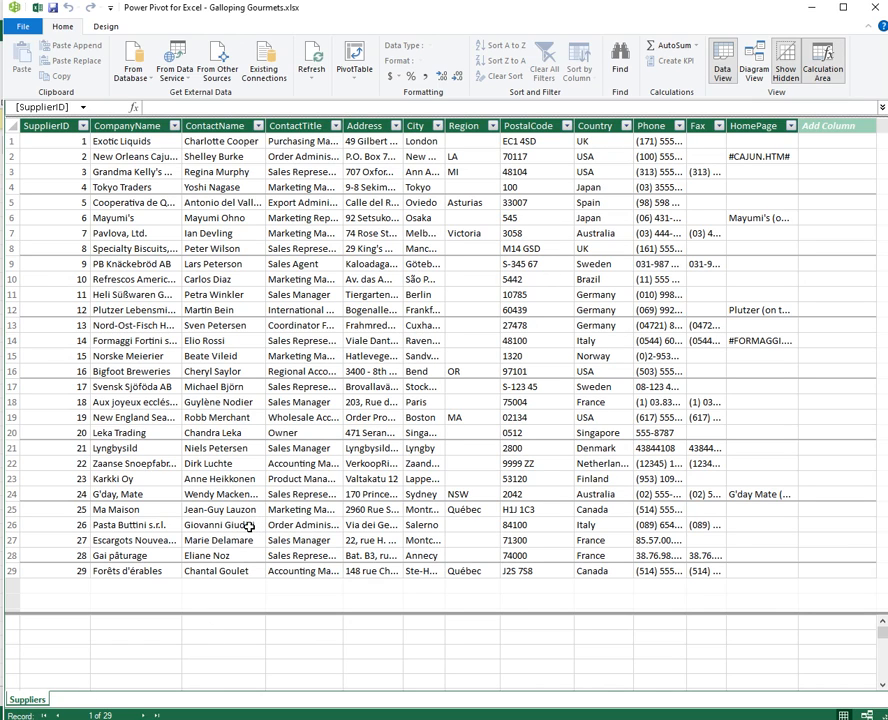
pyautogui.click(38, 9)
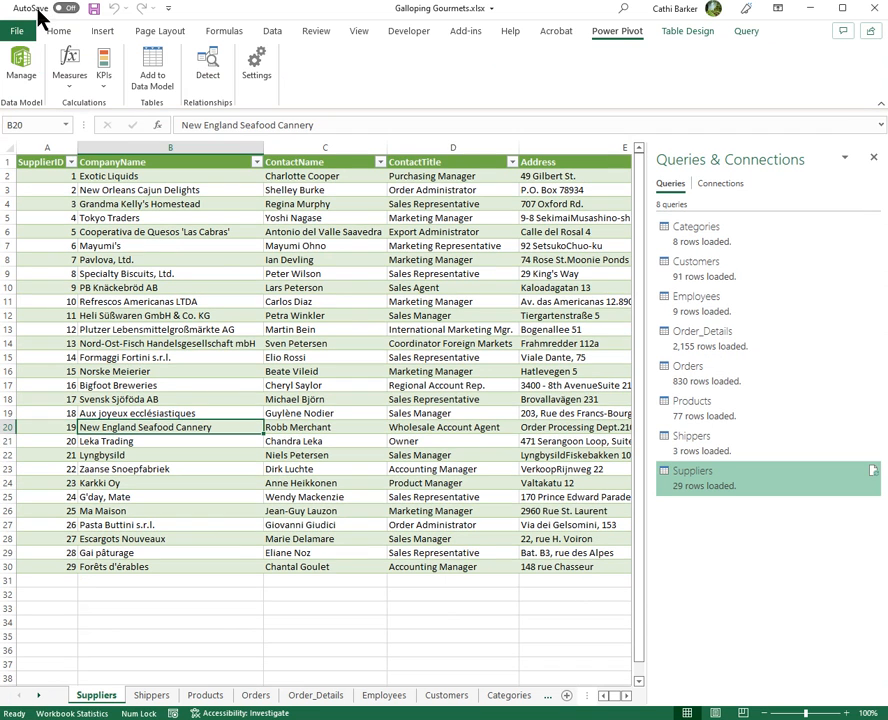
pyautogui.click(152, 697)
pyautogui.click(164, 90)
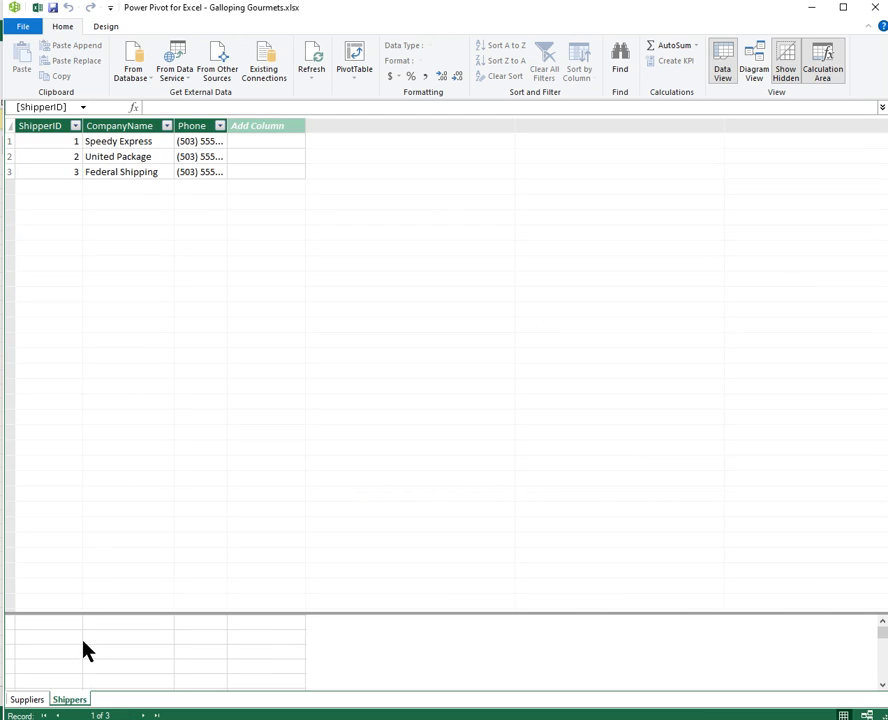
pyautogui.click(40, 9)
# - Add the Products and Orders worksheet tables to the data model, switching back to the workbook after each one
pyautogui.click(209, 696)
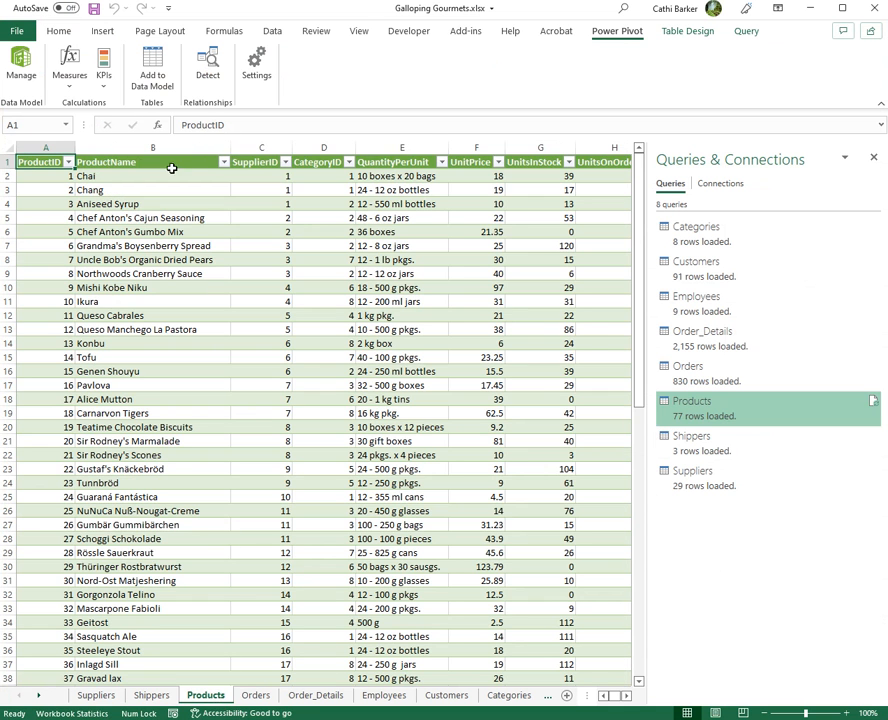
pyautogui.click(155, 62)
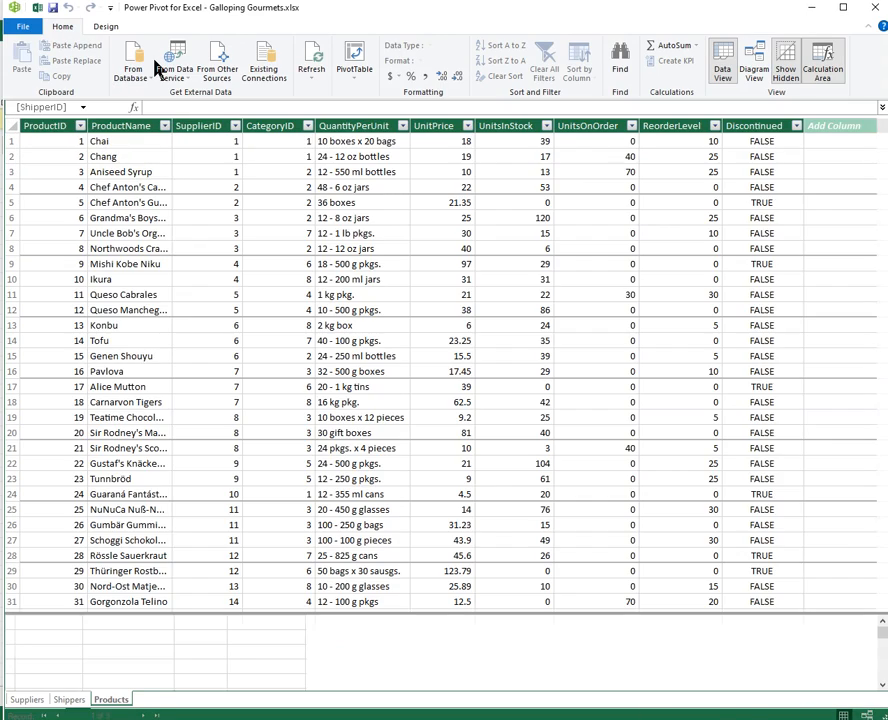
pyautogui.click(37, 8)
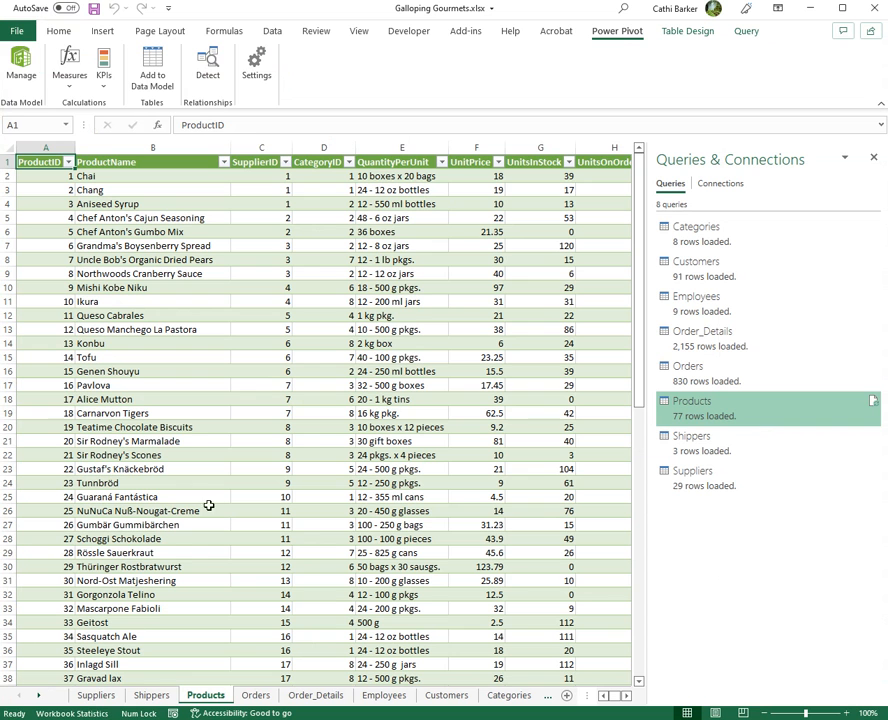
pyautogui.click(265, 698)
pyautogui.click(152, 64)
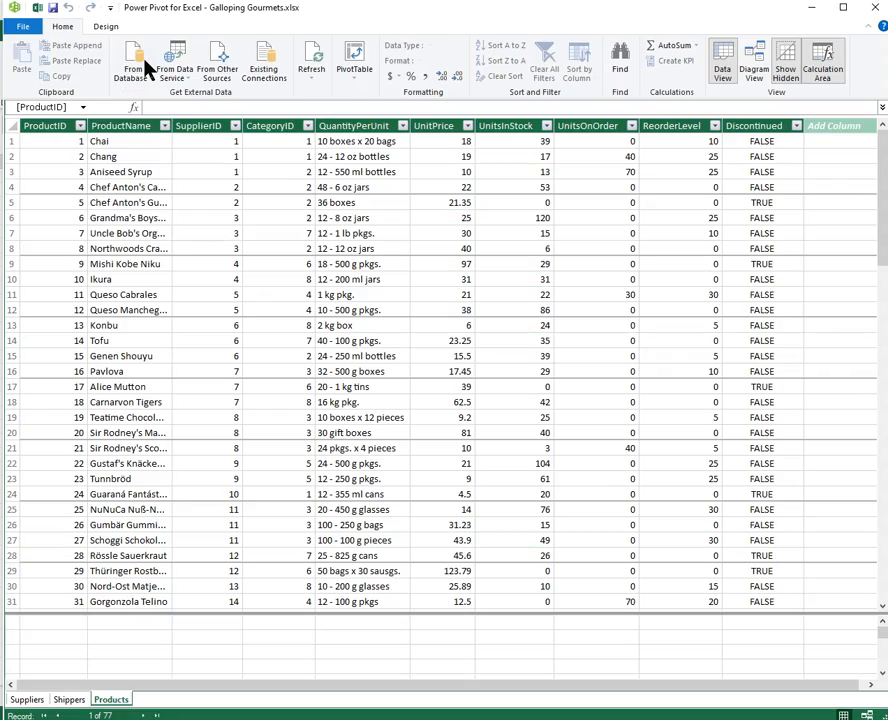
pyautogui.click(38, 14)
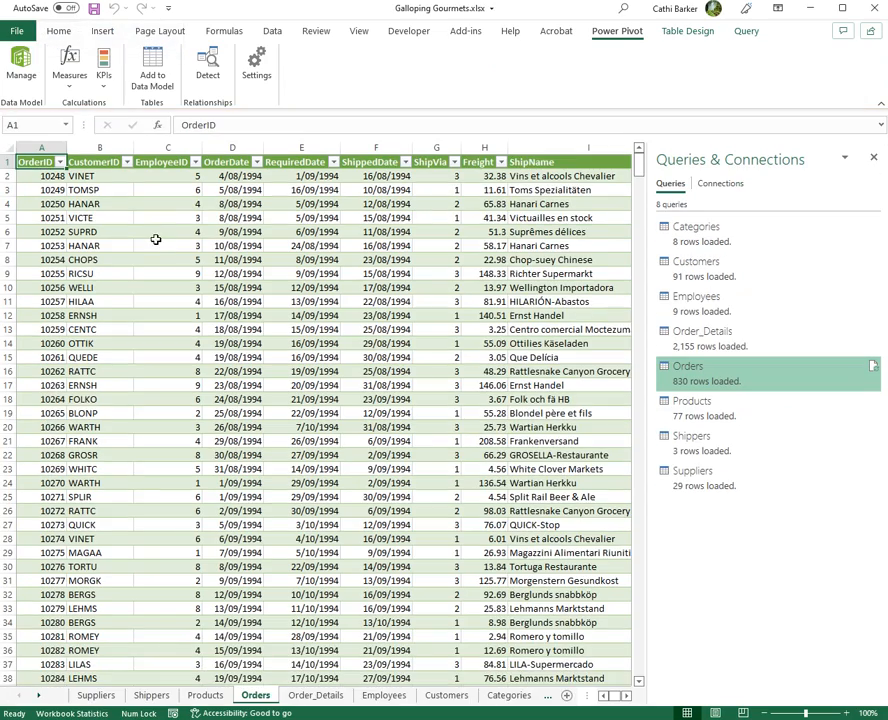
# - Add the Order_Details and Employees tables to the data model and return to the workbook
pyautogui.click(316, 694)
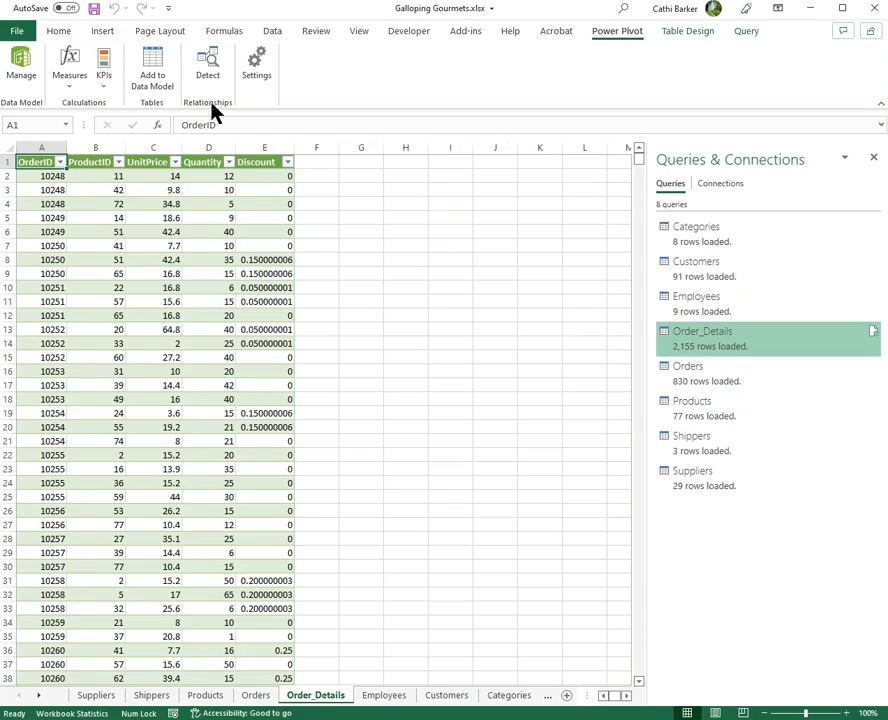
pyautogui.click(160, 72)
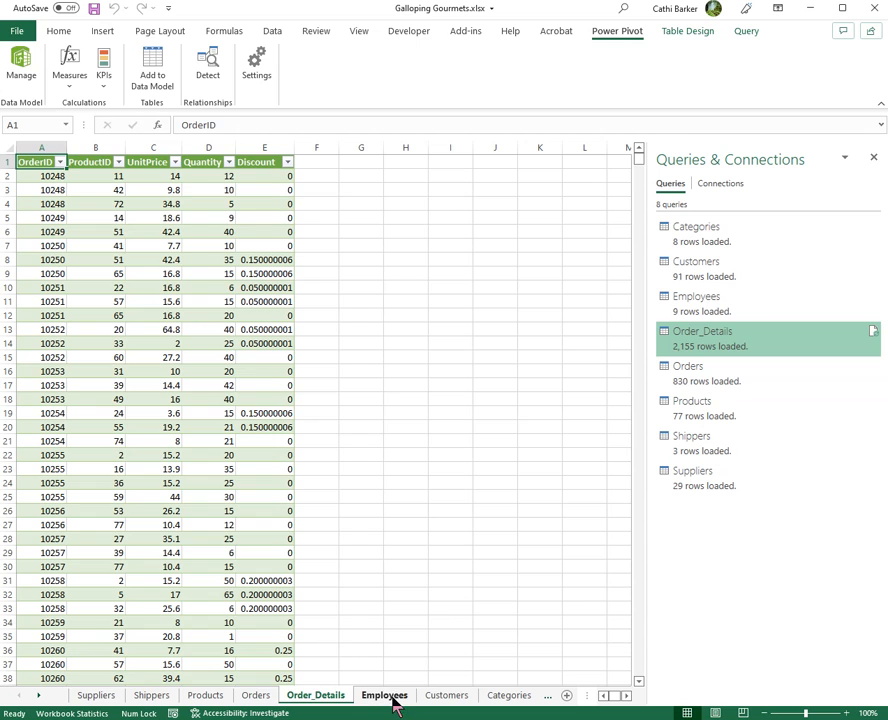
pyautogui.click(385, 695)
pyautogui.click(148, 66)
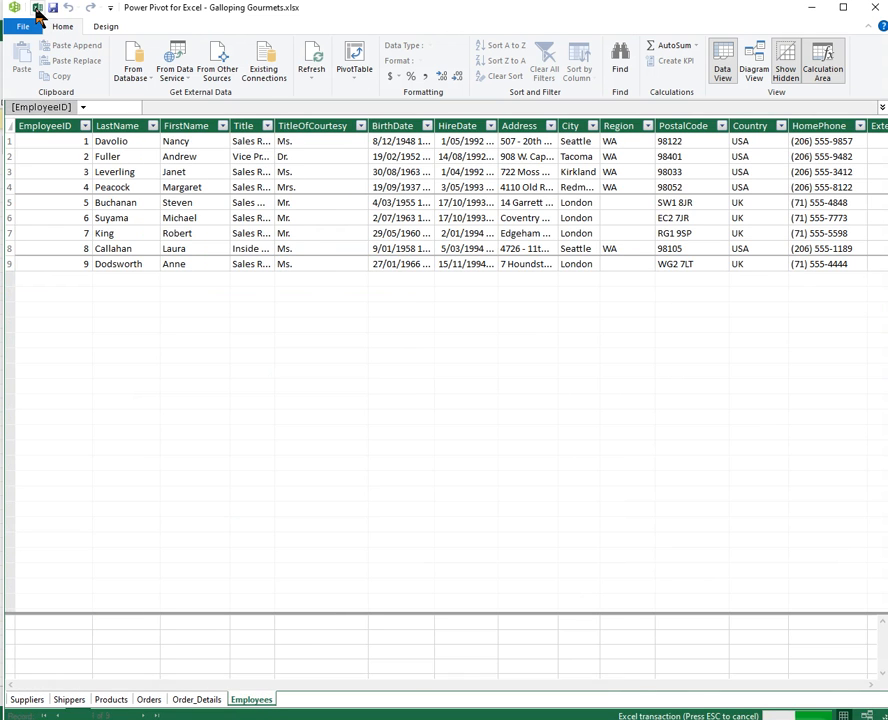
pyautogui.click(36, 8)
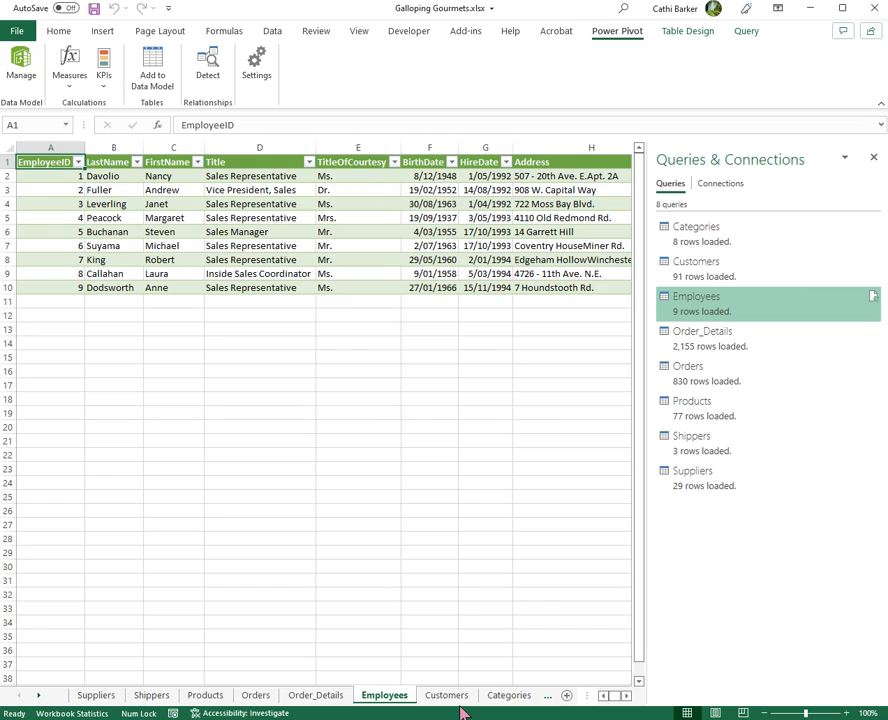
# - Add the Customers and Categories tables to the data model, and open the Power Pivot window to manage the model
pyautogui.click(460, 699)
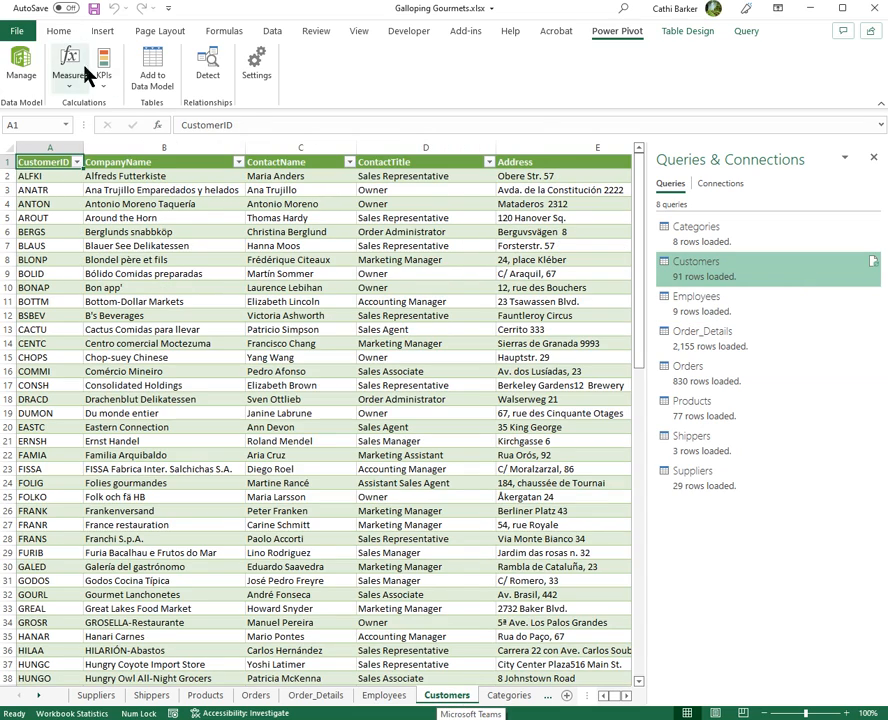
pyautogui.click(149, 62)
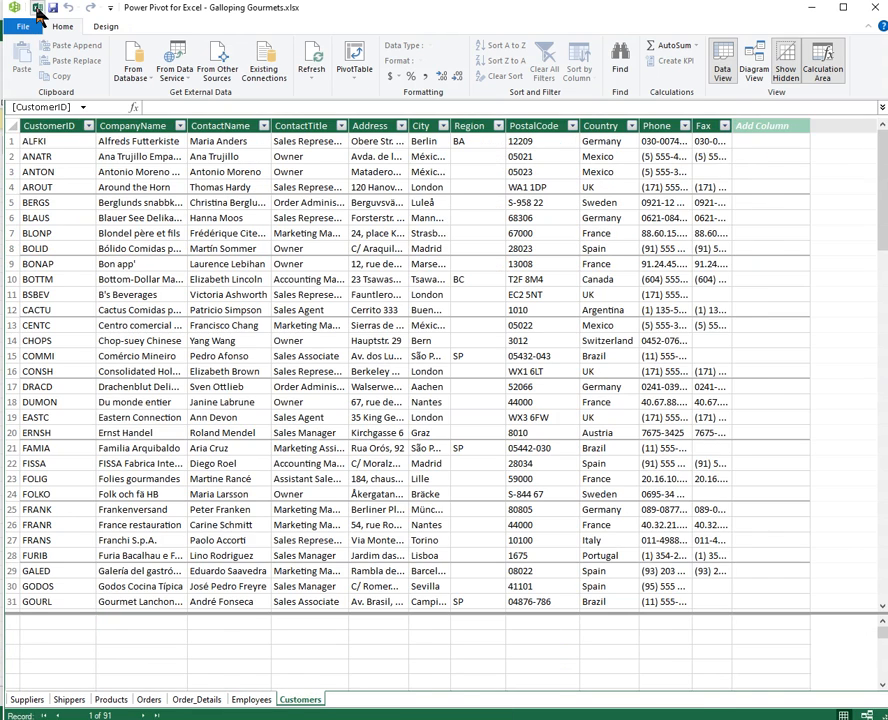
pyautogui.click(37, 8)
pyautogui.click(509, 696)
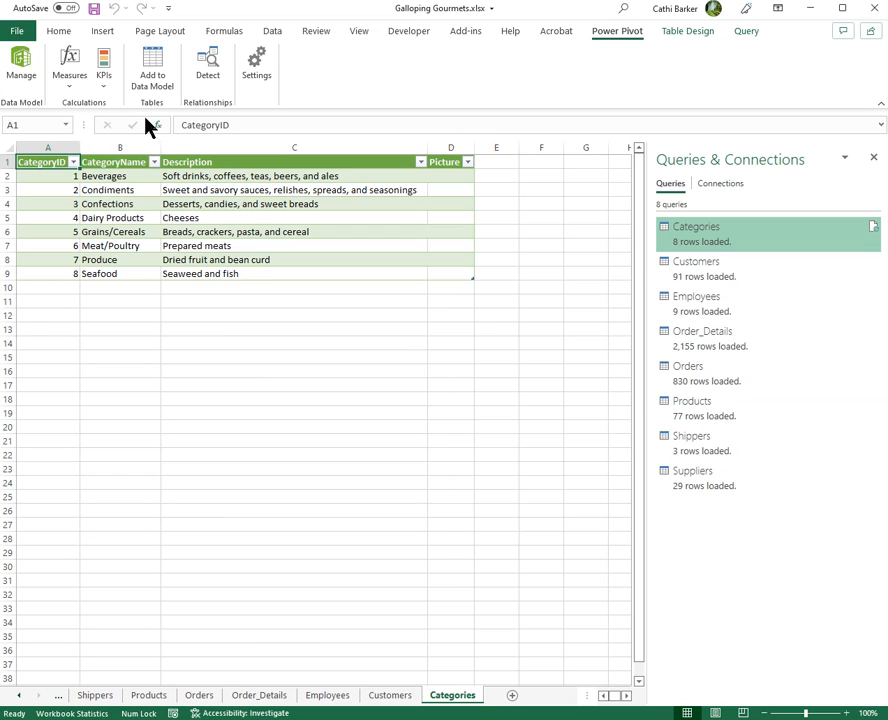
pyautogui.click(22, 72)
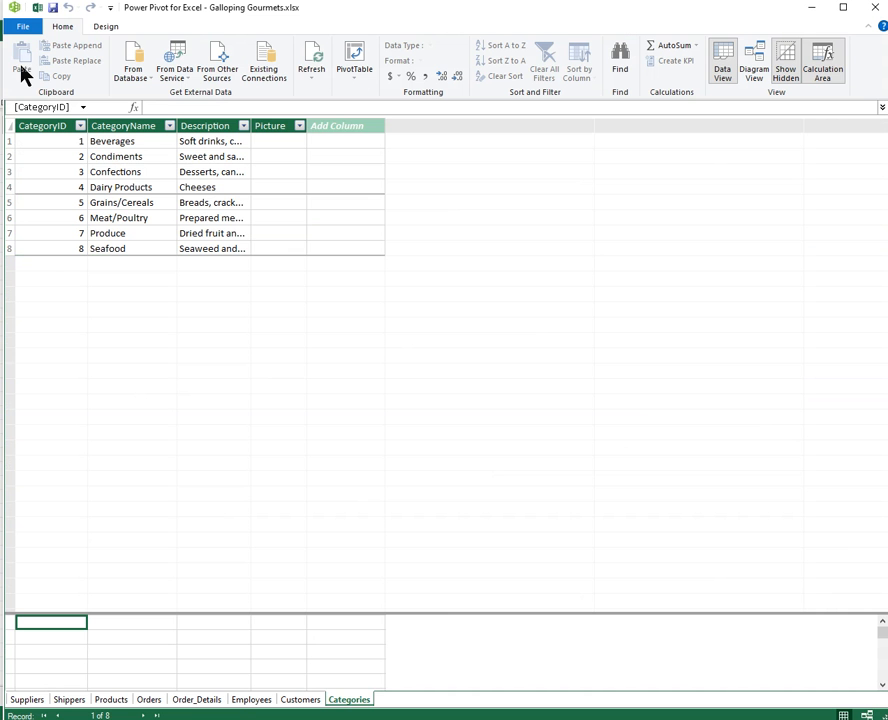